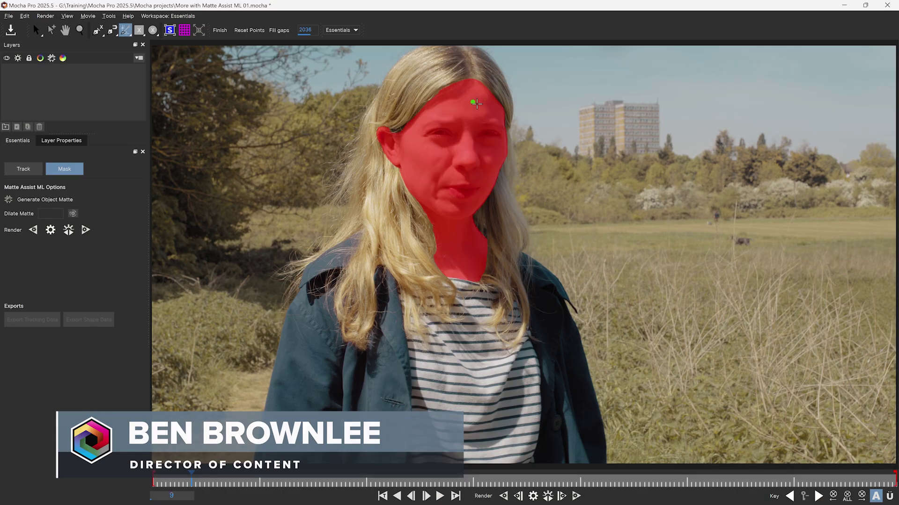
Turn the cyan matte into spline points, delete the hole shape by her hair, and open the ML frame caching modes.
click(307, 437)
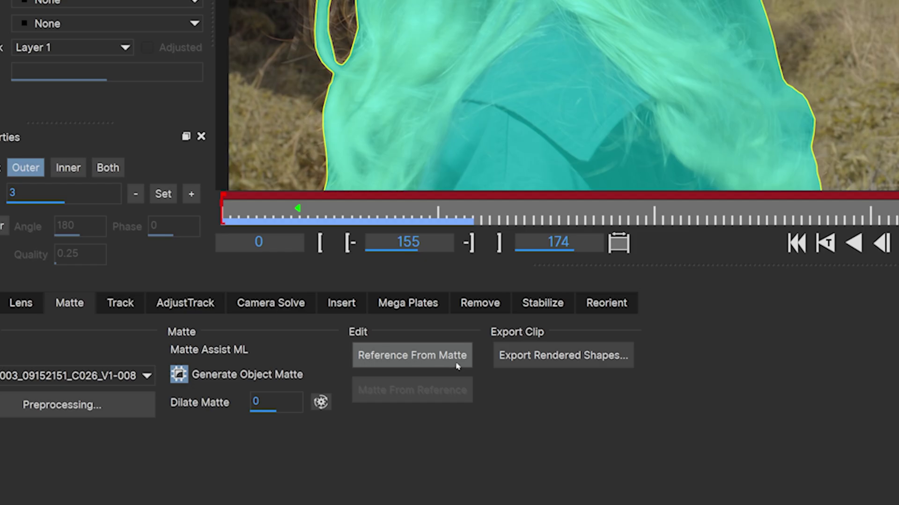
click(456, 365)
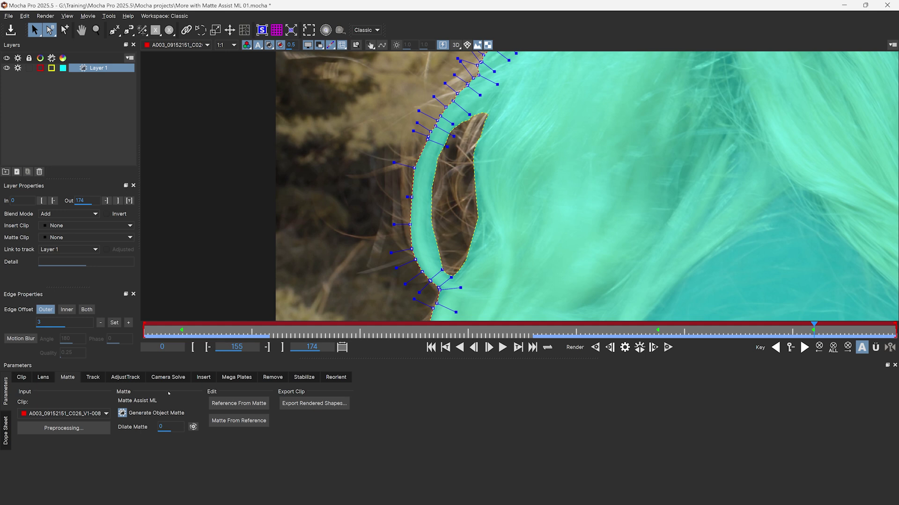
click(123, 414)
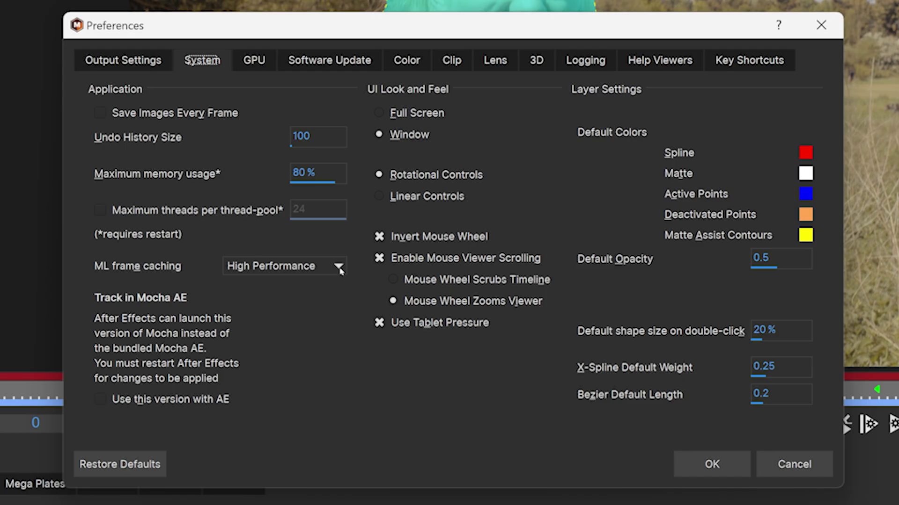
click(340, 270)
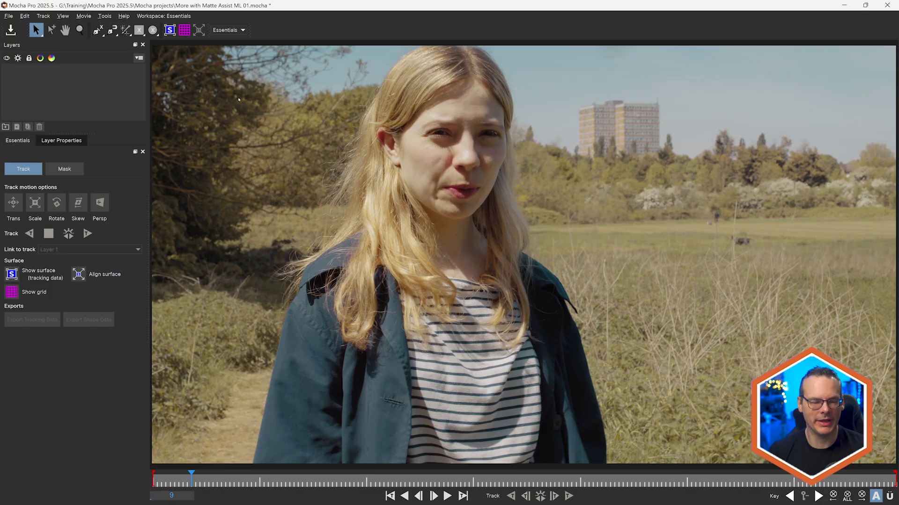
Build the Matte Assist ML matte from two points, one on her head and one on her coat.
click(125, 29)
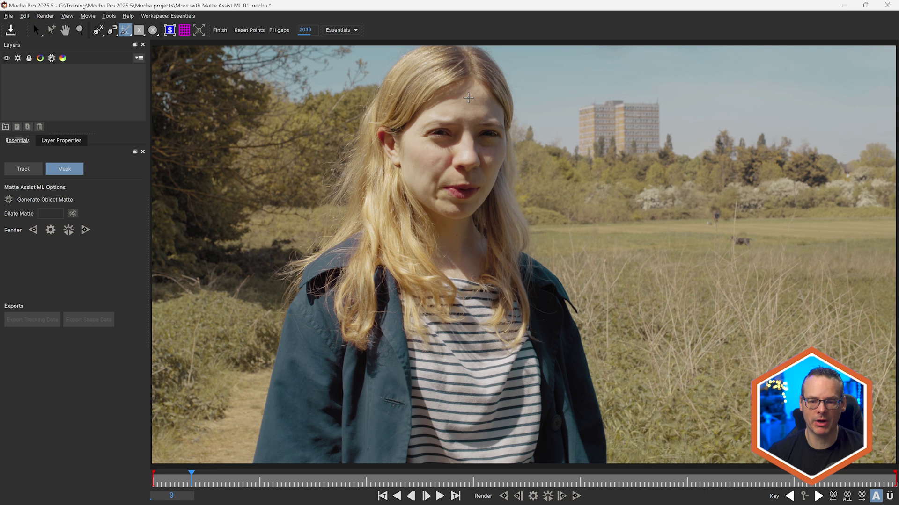
click(472, 101)
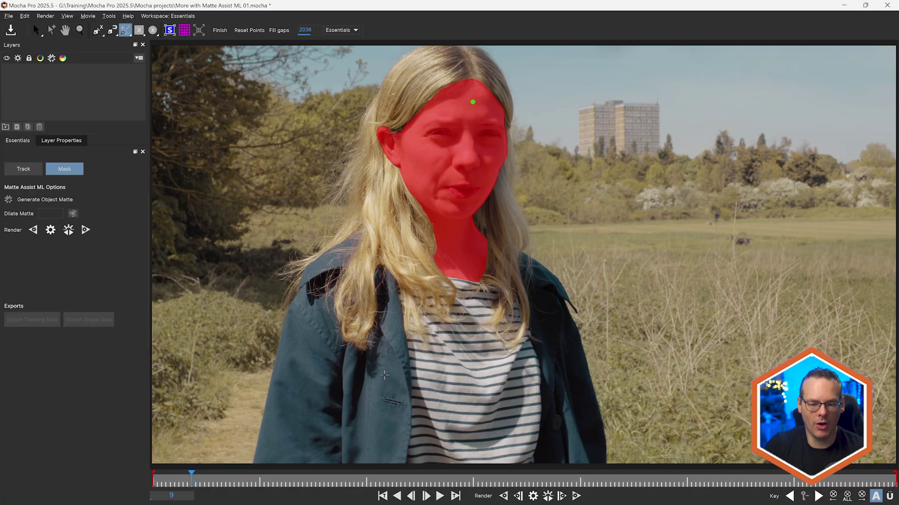
click(308, 444)
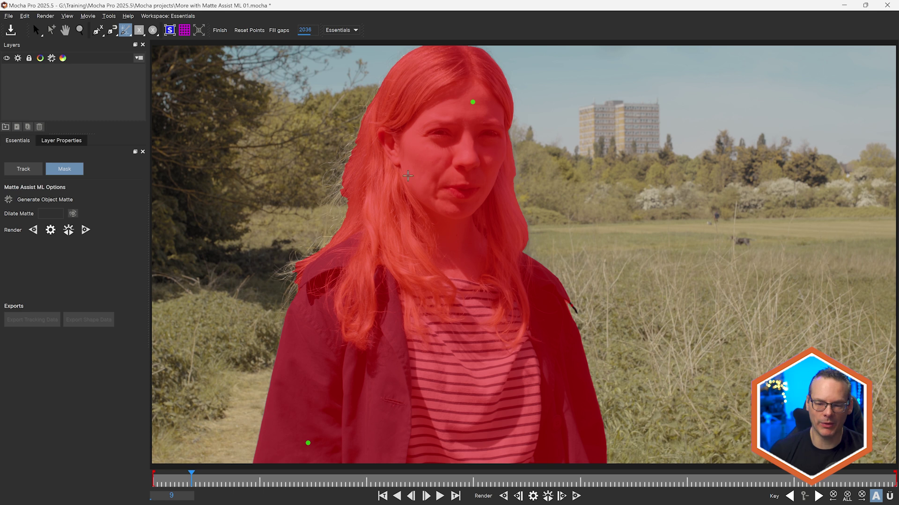
Zoom into the coat edge and switch Matte Assist to its brush-painting variant.
scroll(566, 266, up, 3)
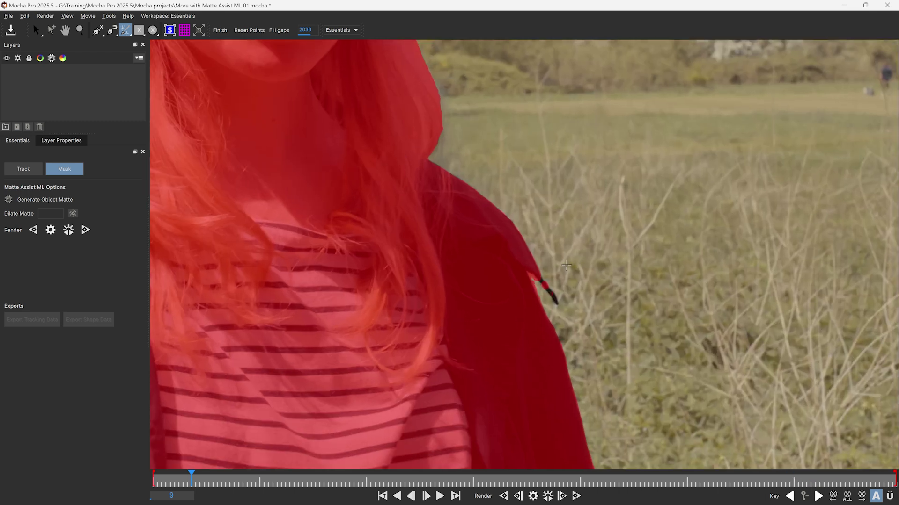
scroll(546, 357, up, 2)
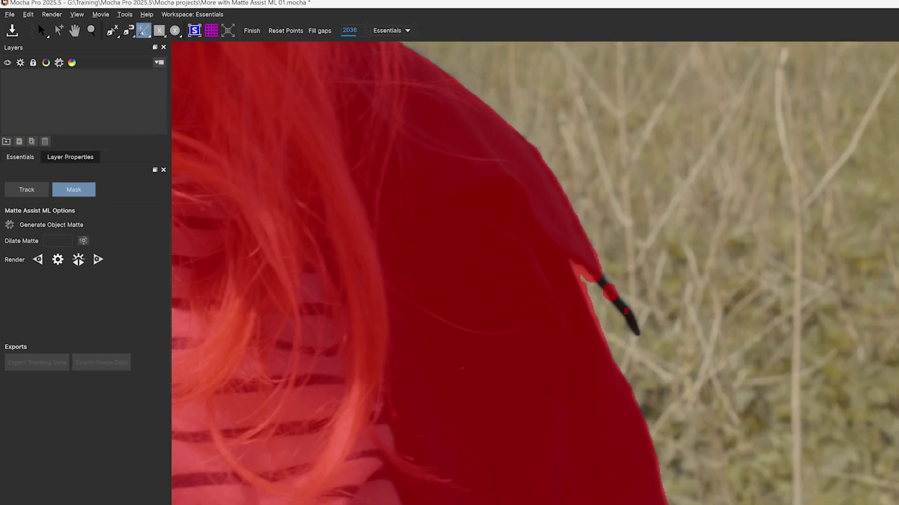
click(125, 30)
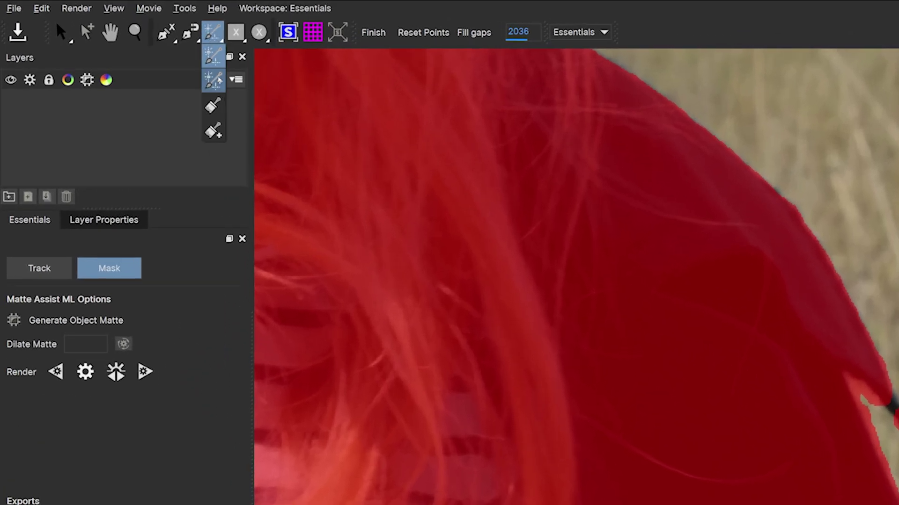
click(220, 109)
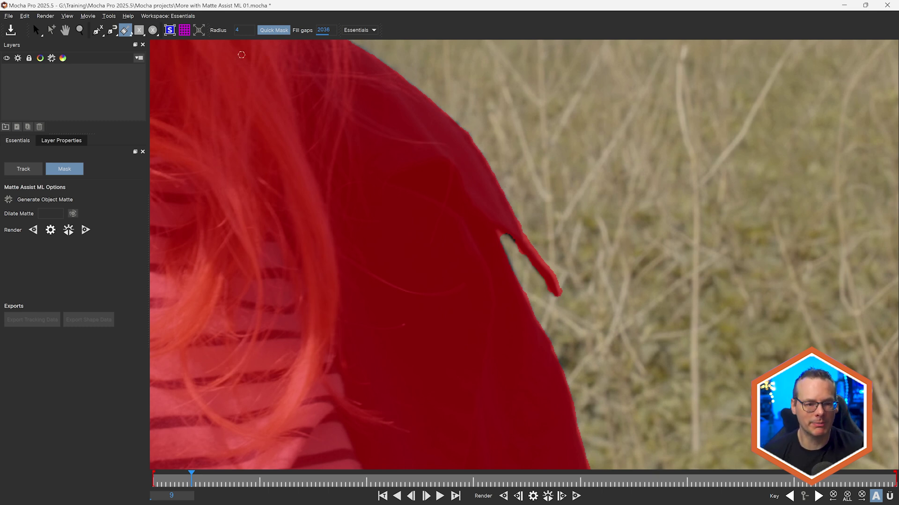
Return to point-based Matte Assist ML and convert the matte into the Layer 1 spline.
click(124, 30)
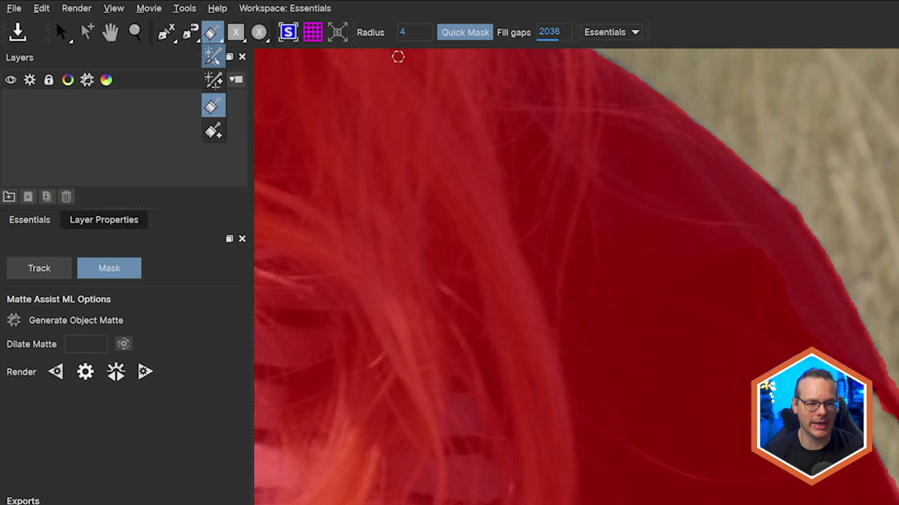
click(215, 56)
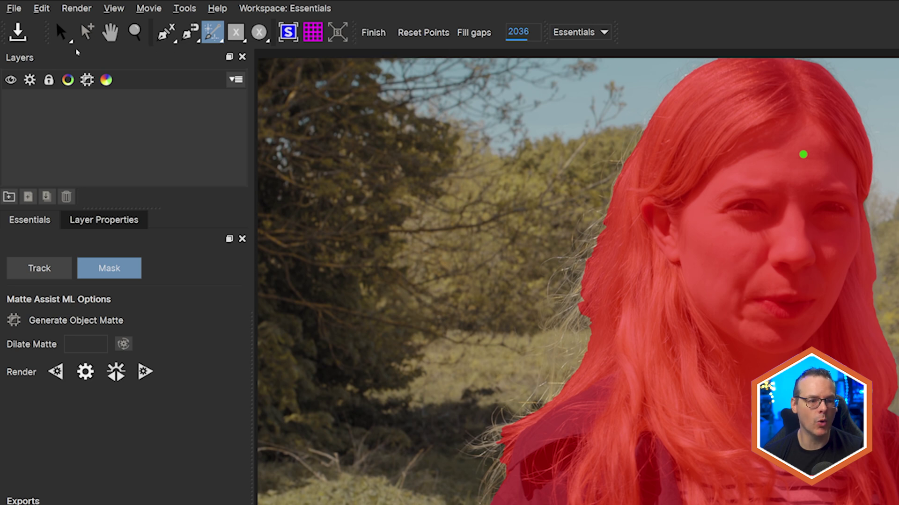
click(60, 37)
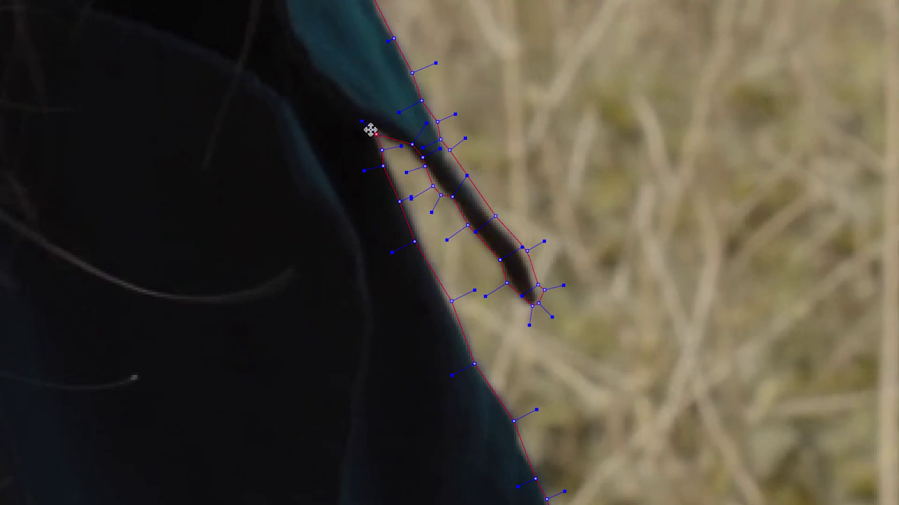
Select the strap's spline points and shorten and realign their tangent handles.
right_click(543, 242)
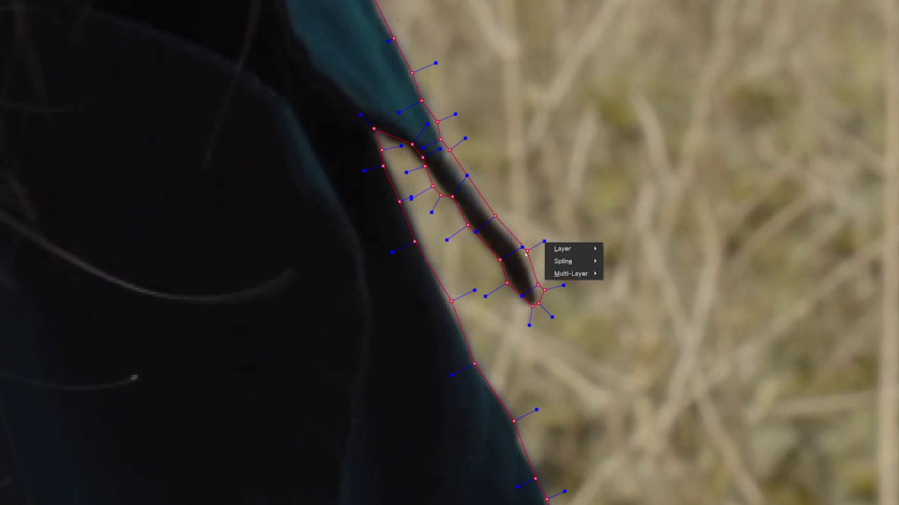
mouse_move(543, 241)
mouse_down()
mouse_move(524, 252)
mouse_move(541, 243)
mouse_up()
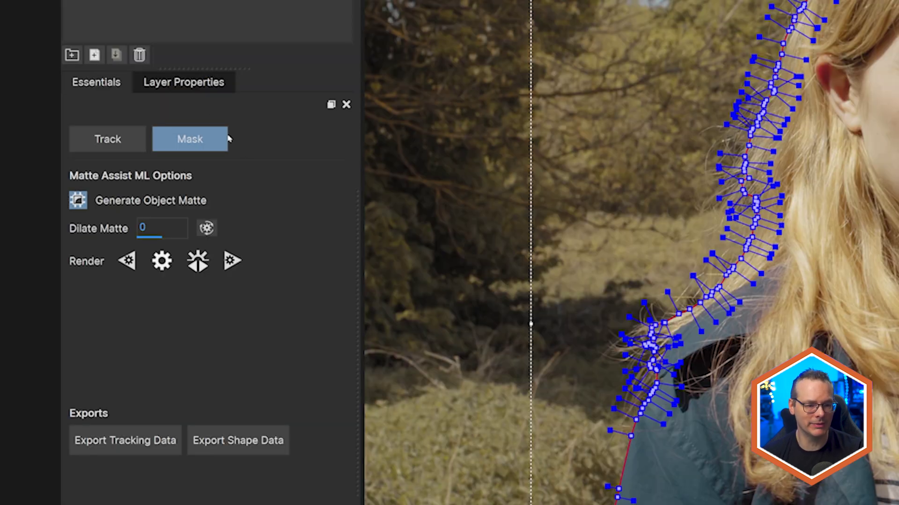
Check Layer 1's Track options, go back to the Mask options, and render the matte across the clip.
click(120, 146)
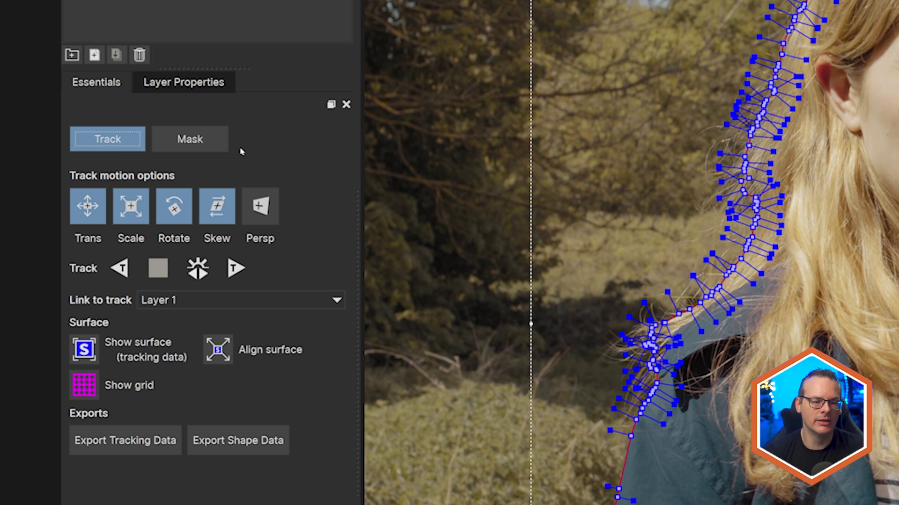
click(218, 144)
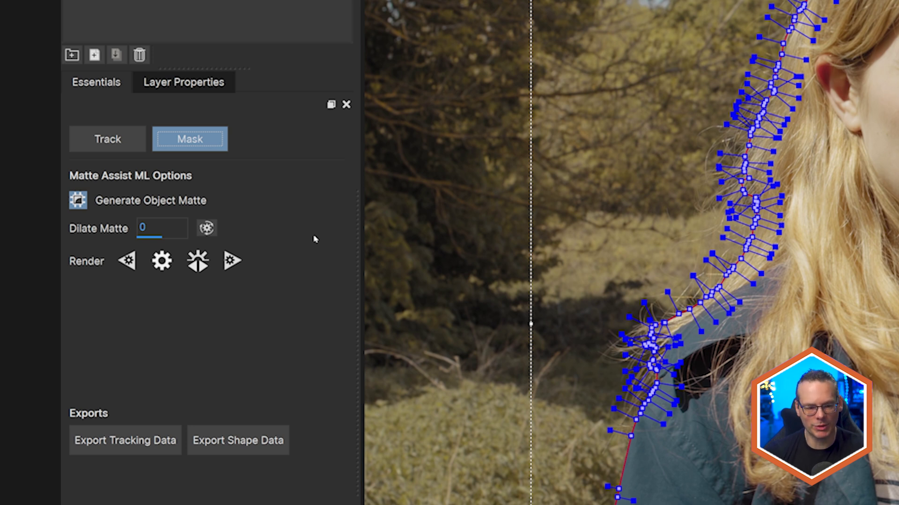
click(199, 274)
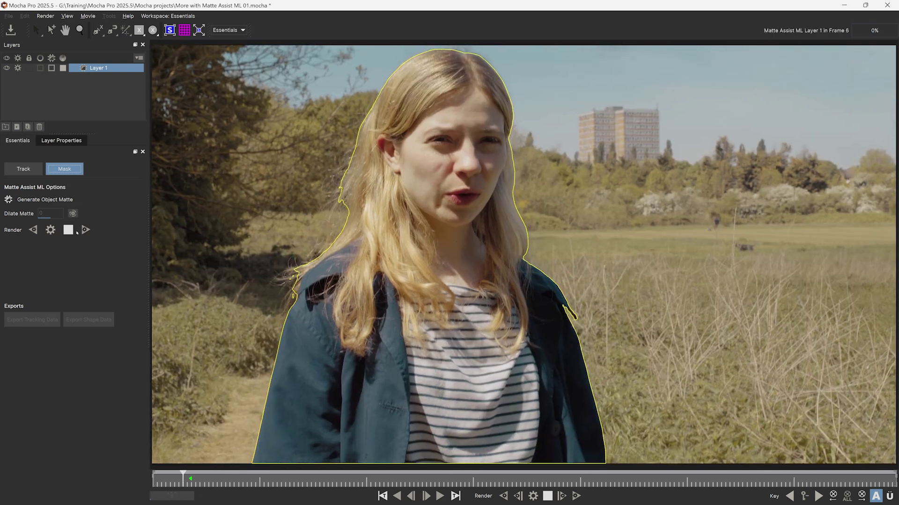
Show Layer 1's matte as a red overlay and play the shot to review it.
key(m)
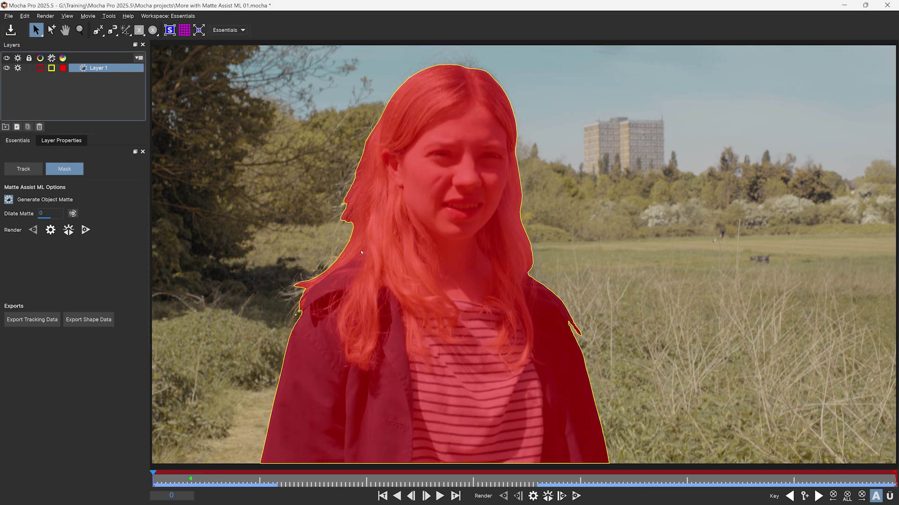
click(440, 496)
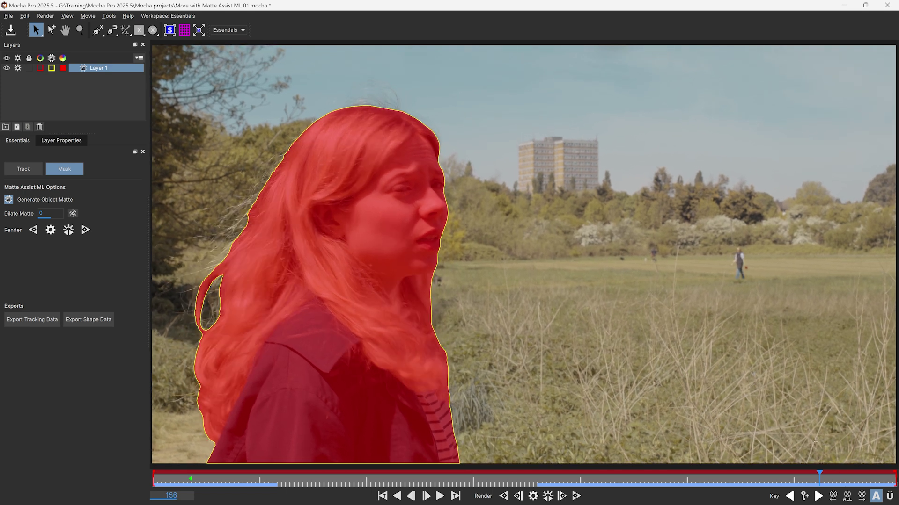
At frame 119, add a point-based ML point at the hair's bottom and convert the matte to a spline.
drag(804, 442, 826, 447)
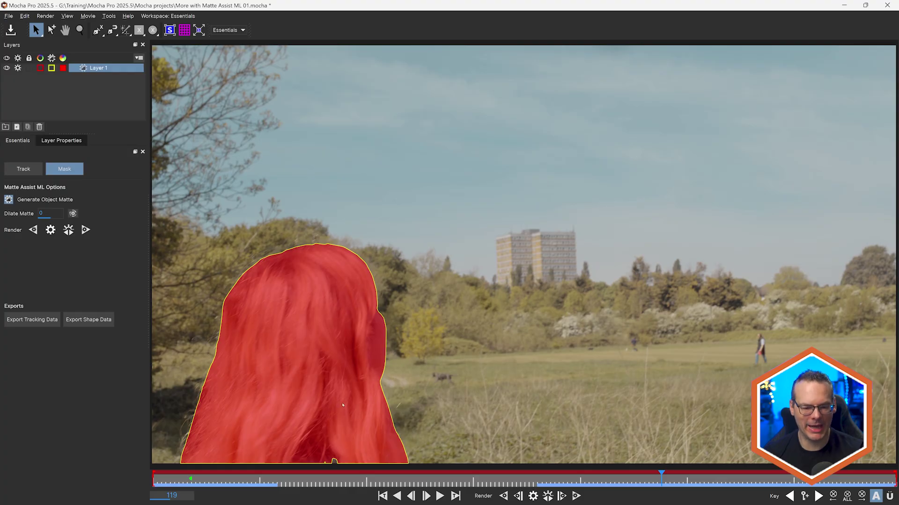
click(123, 31)
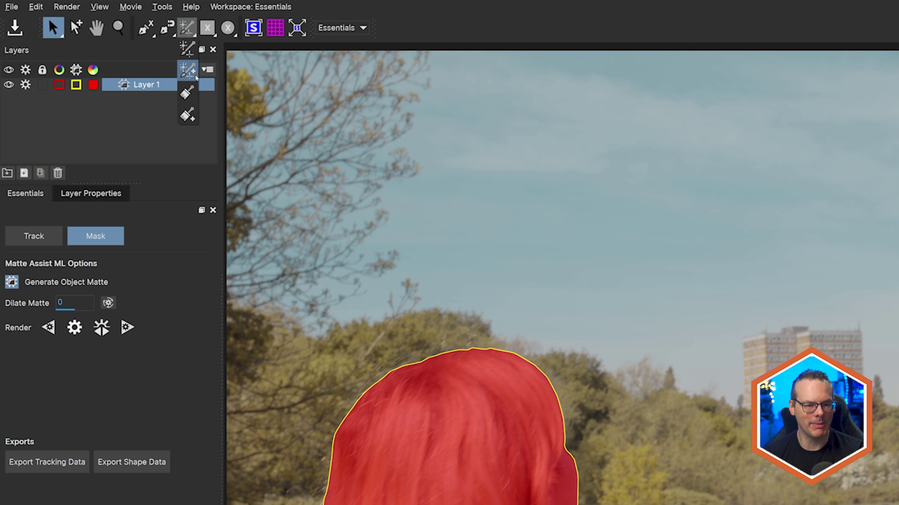
click(195, 79)
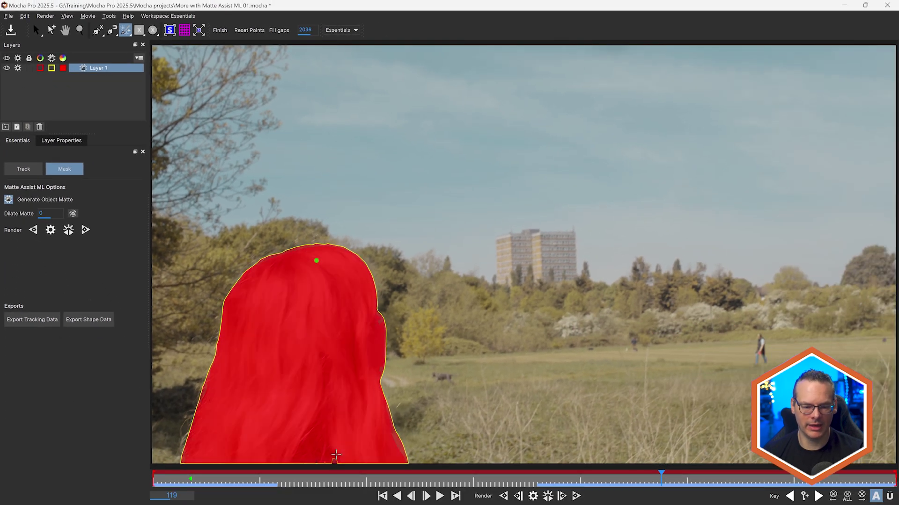
click(334, 461)
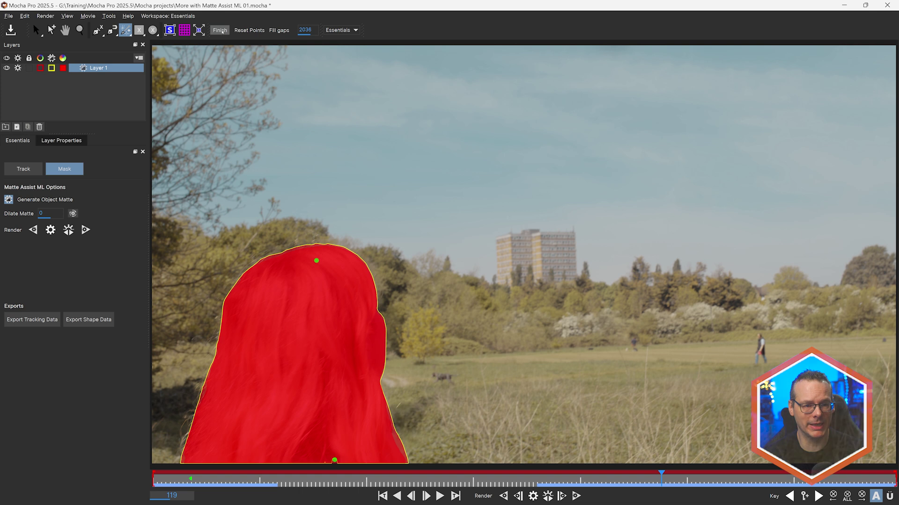
click(222, 31)
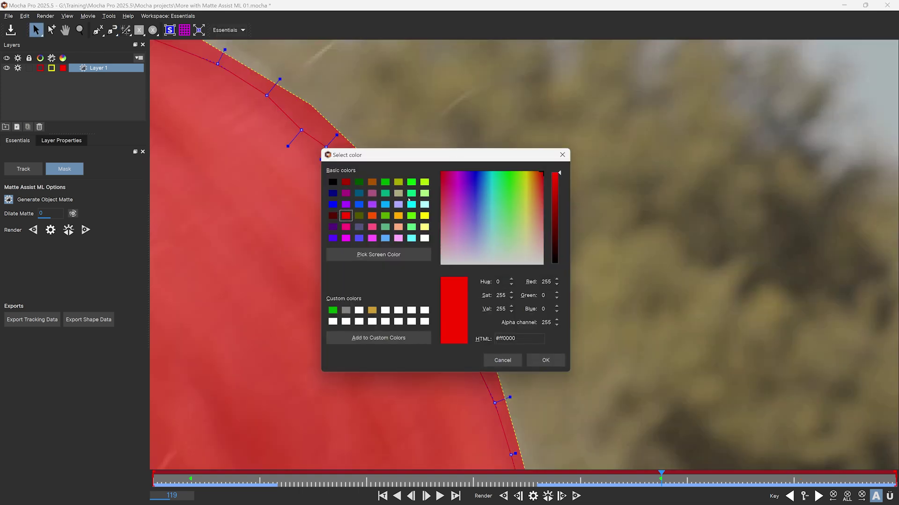
Pick the cyan swatch (#00ffff) as the layer's matte colour and confirm with OK.
click(411, 204)
click(545, 360)
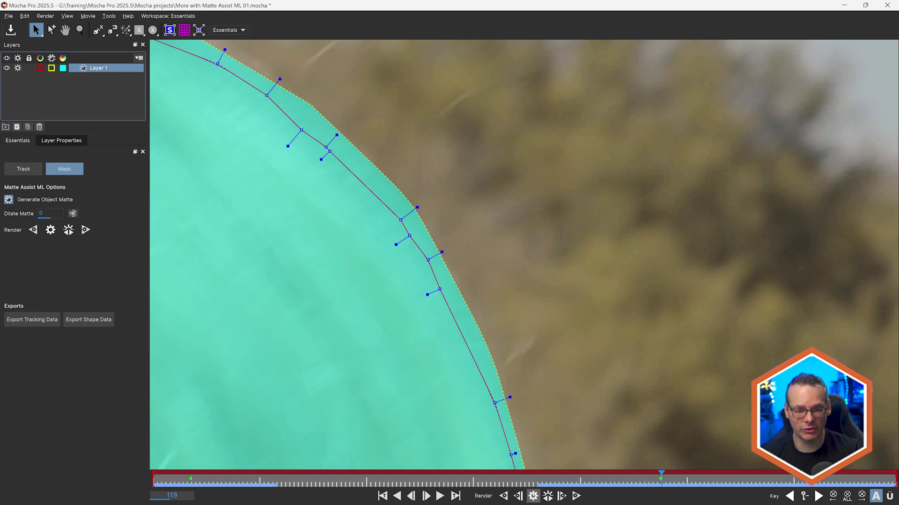
Regenerate the ML matte from the spline and play the clip to review the cyan matte.
click(533, 496)
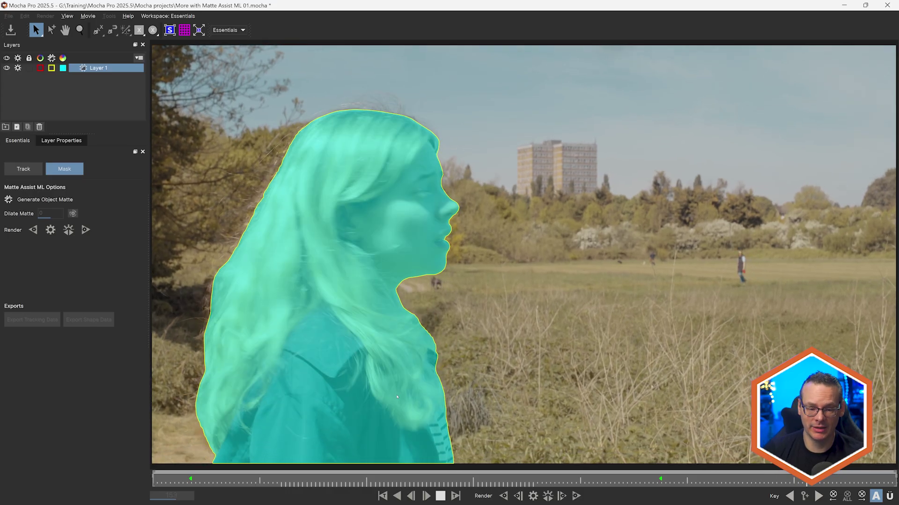
key(space)
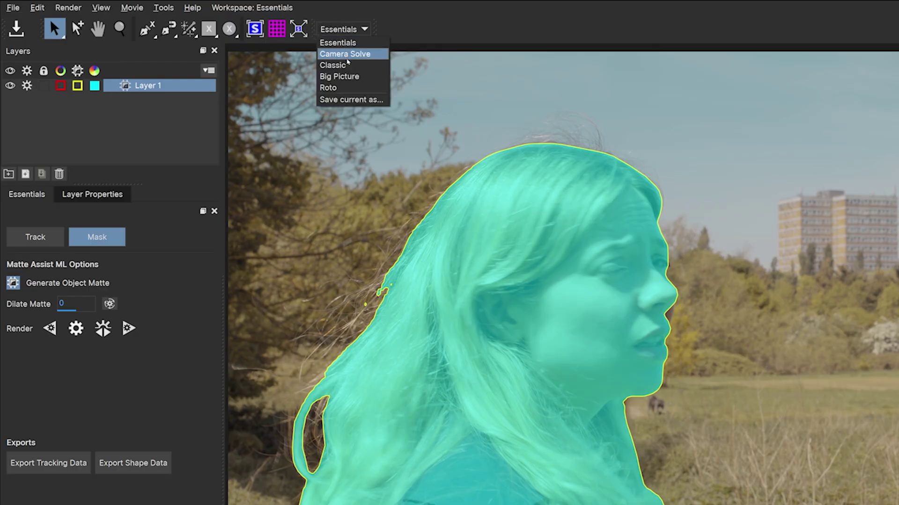
Switch to the Classic workspace and convert the woman's matte to a spline with Reference From Matte.
click(349, 68)
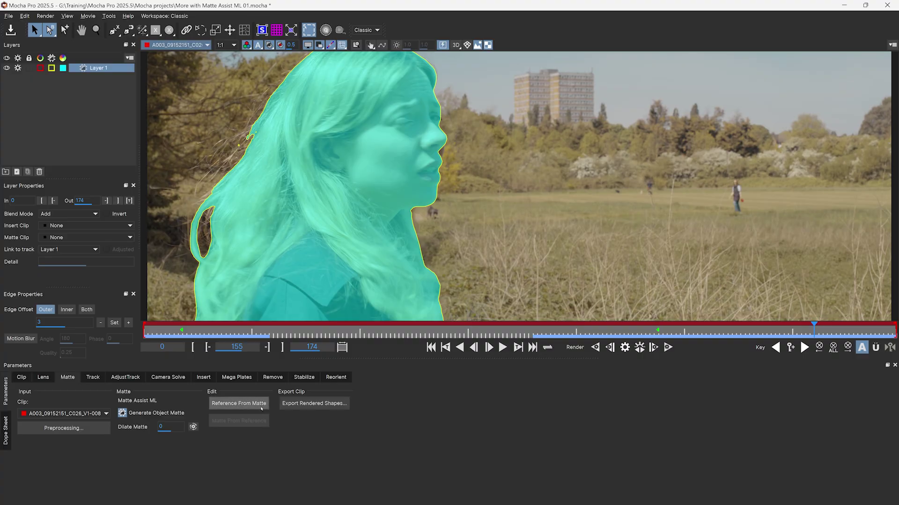
click(262, 408)
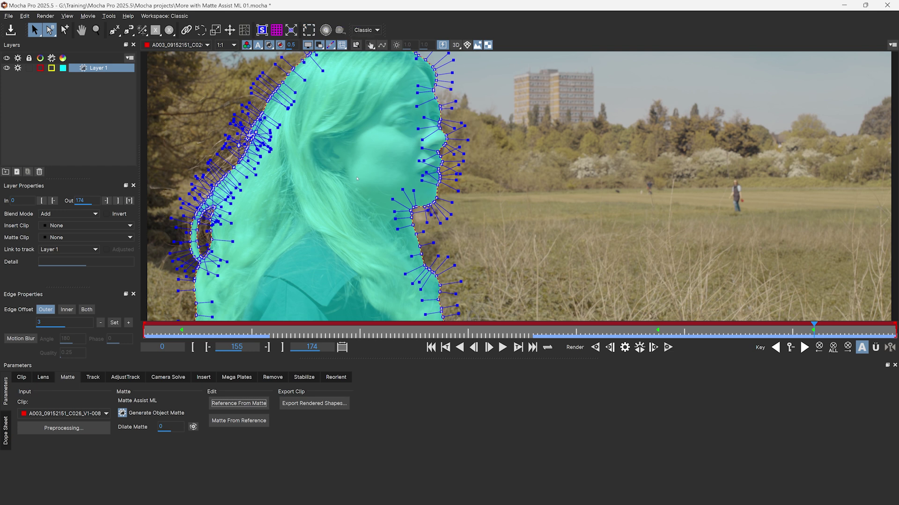
Zoom in on the hair behind the head and pull the spline points out to the hair edge.
scroll(366, 186, up, 4)
drag(201, 107, 689, 271)
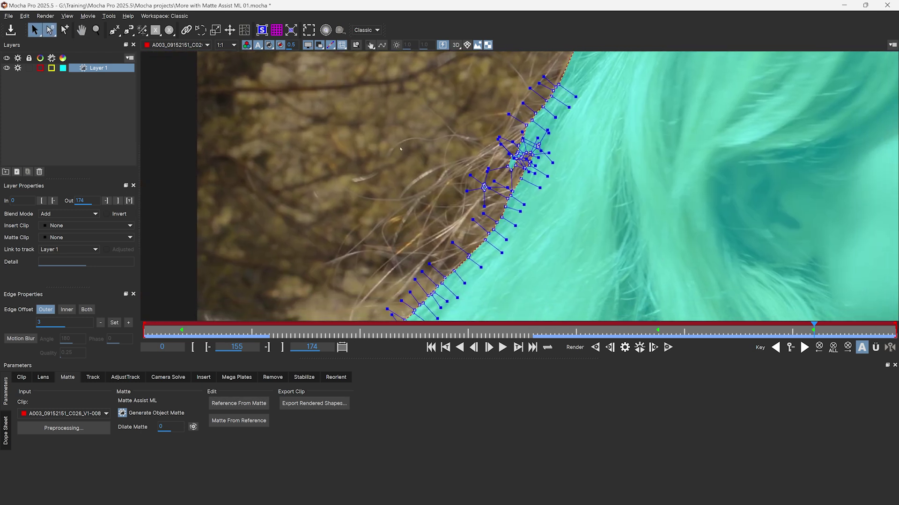
mouse_move(528, 185)
mouse_down()
mouse_move(518, 154)
mouse_move(515, 185)
mouse_up()
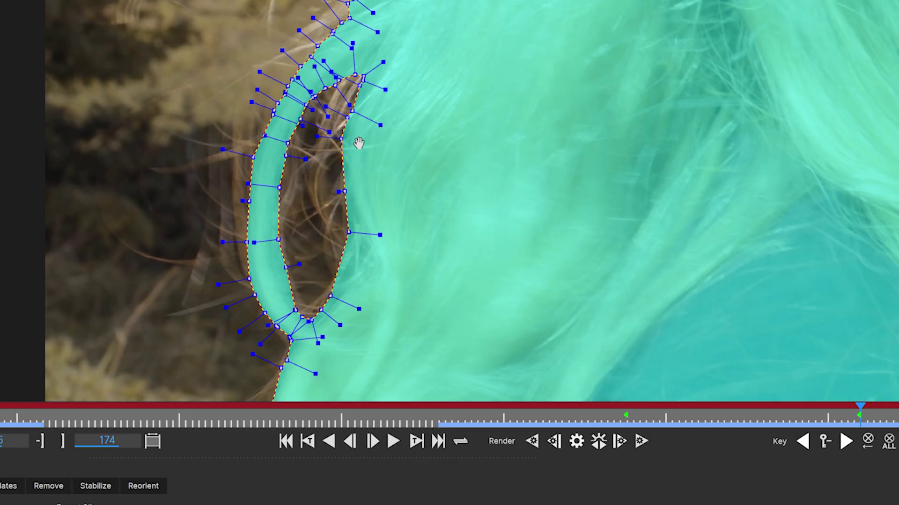
Delete the inner hole spline, rebuild with Matte From Reference, and fit the frame in view.
drag(359, 143, 367, 157)
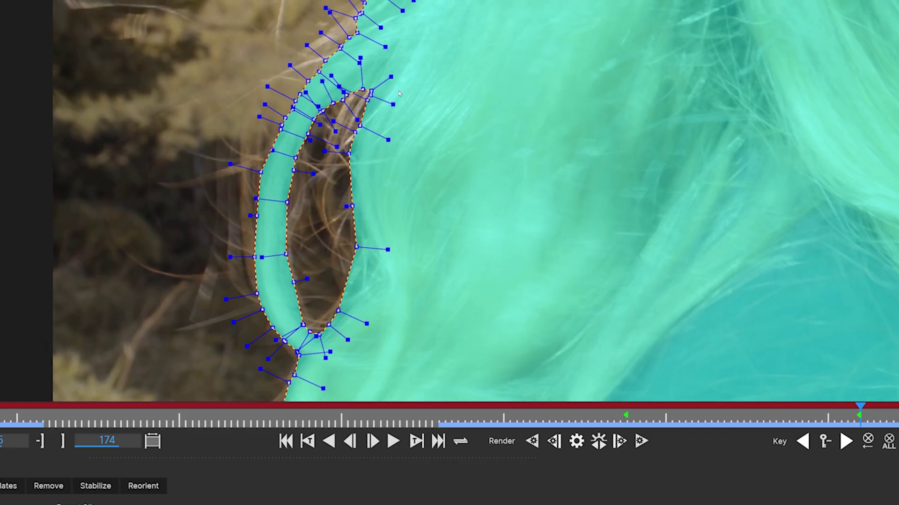
right_click(340, 310)
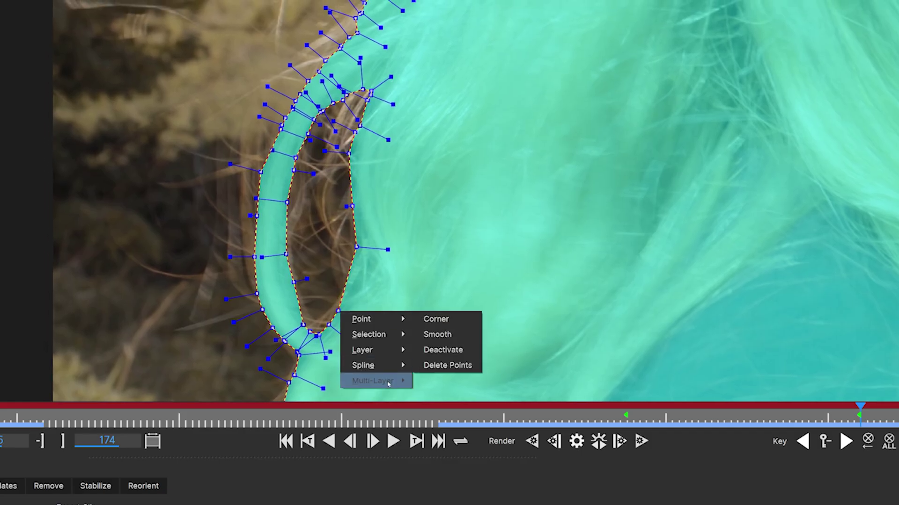
mouse_move(381, 369)
click(444, 365)
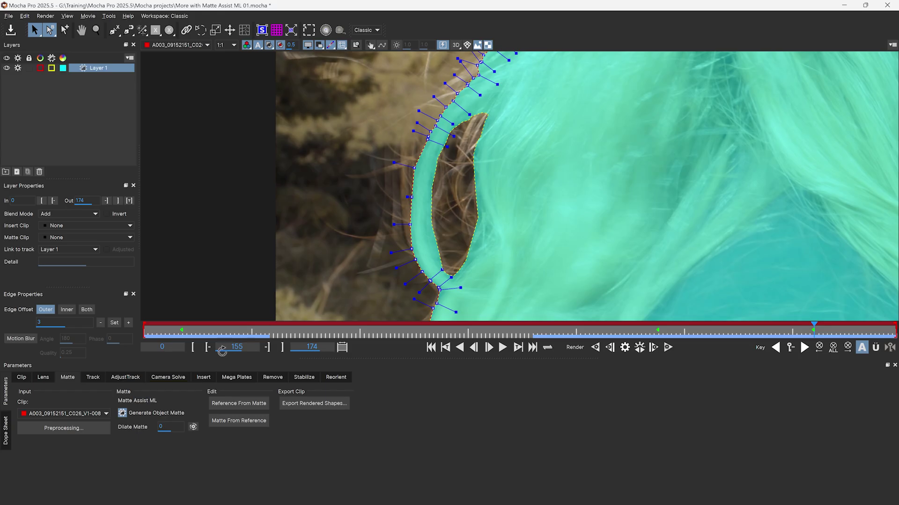
click(122, 414)
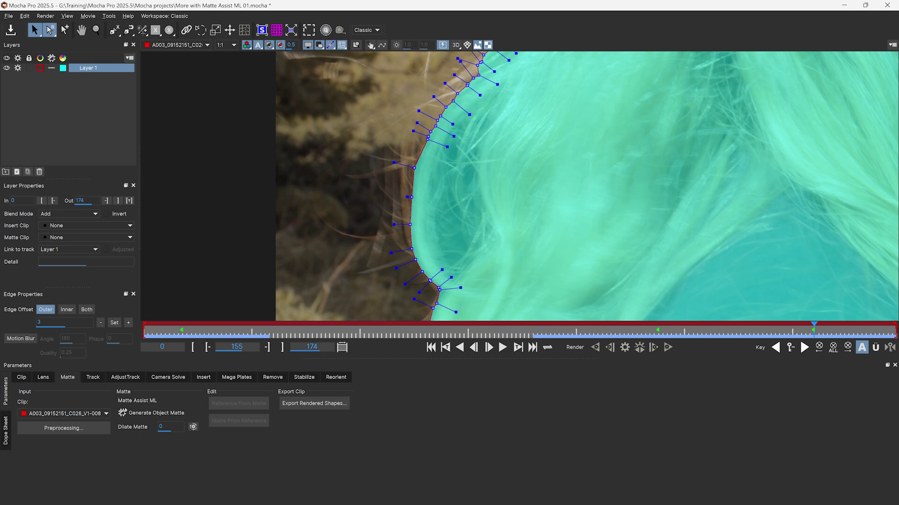
key(f)
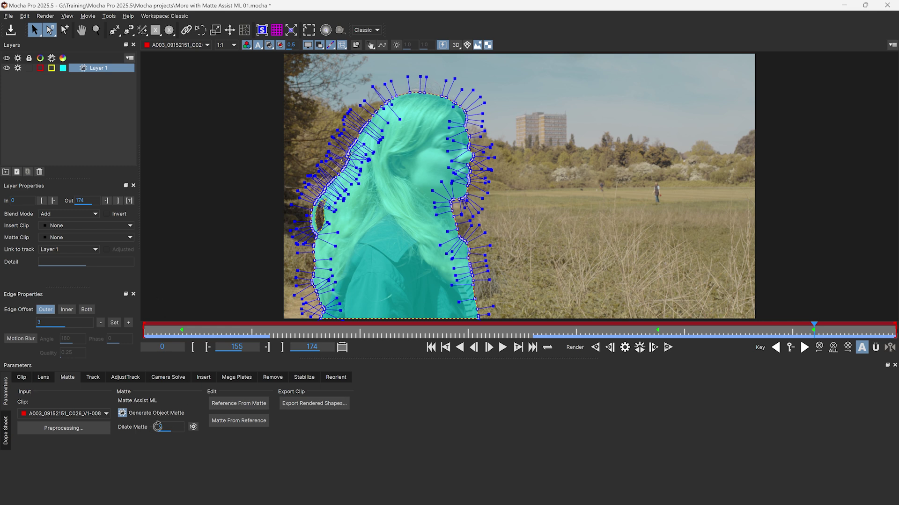
Regenerate the object matte, rebuild it with Matte From Reference, and zoom into the hair edge.
click(131, 414)
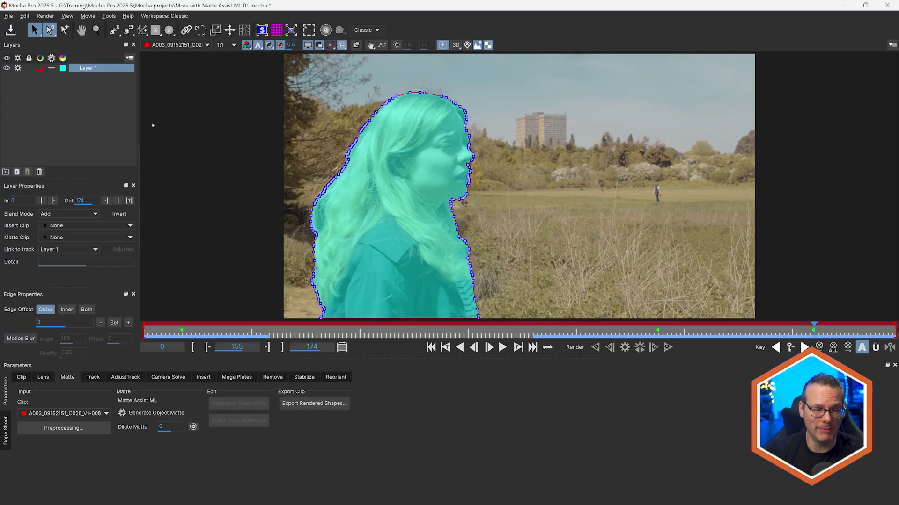
click(148, 414)
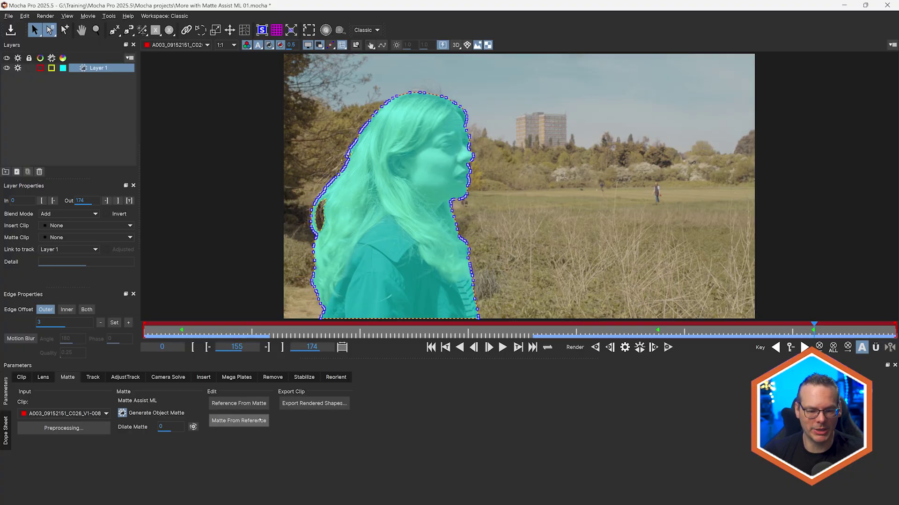
scroll(346, 225, up, 5)
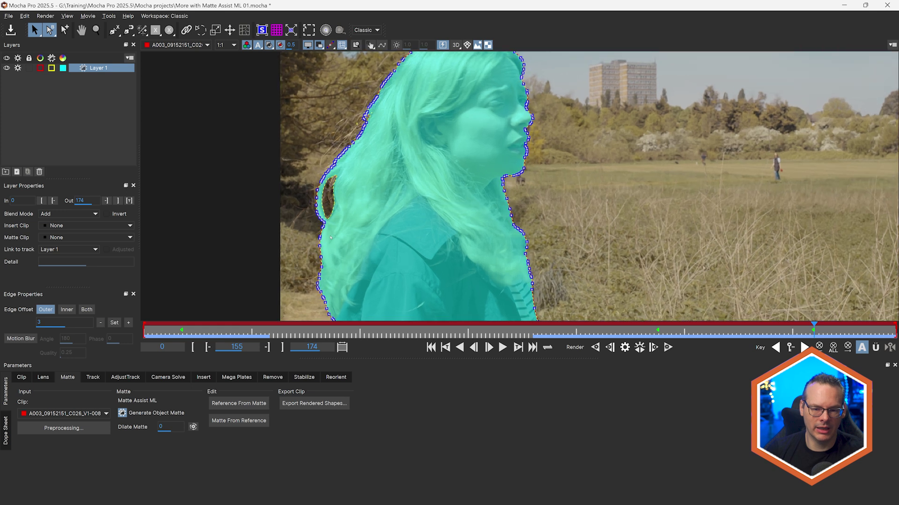
scroll(347, 225, up, 3)
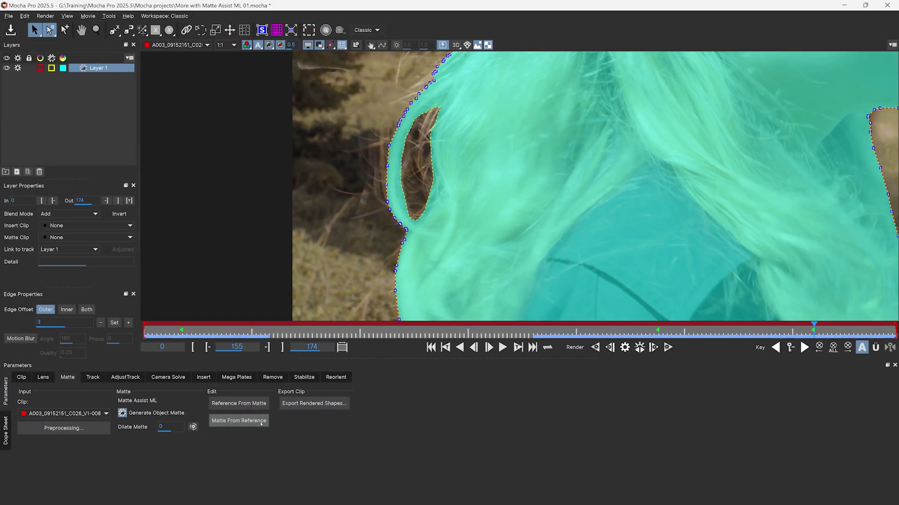
click(454, 371)
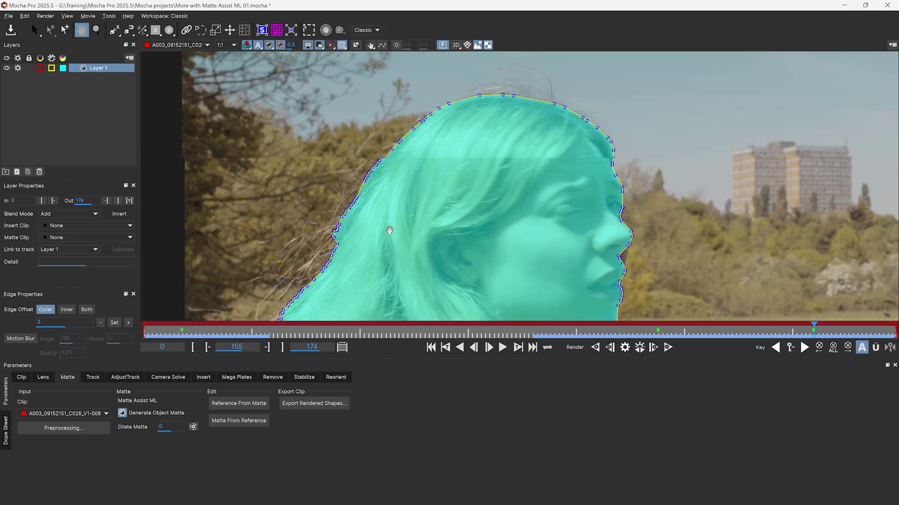
scroll(478, 129, up, 5)
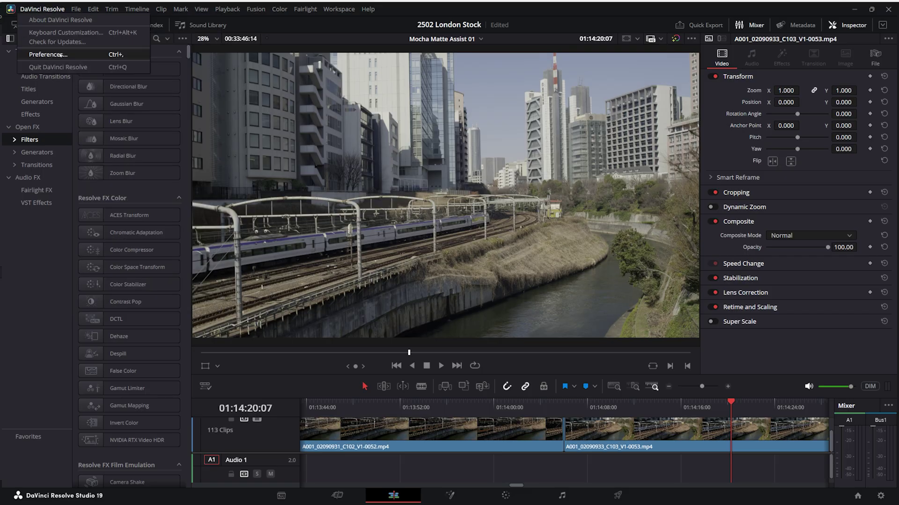
Set Limit Fusion memory cache to 32.1 GB in Resolve's Memory and GPU preferences.
click(60, 55)
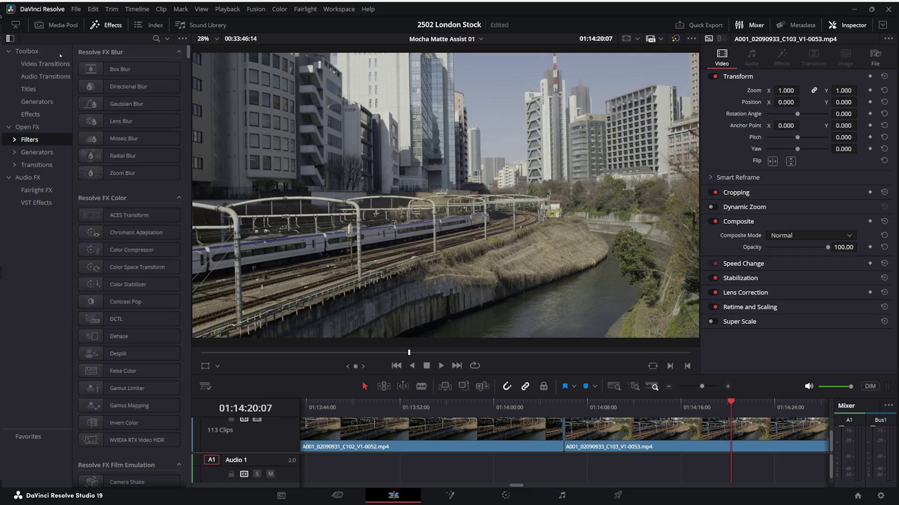
drag(501, 149, 493, 149)
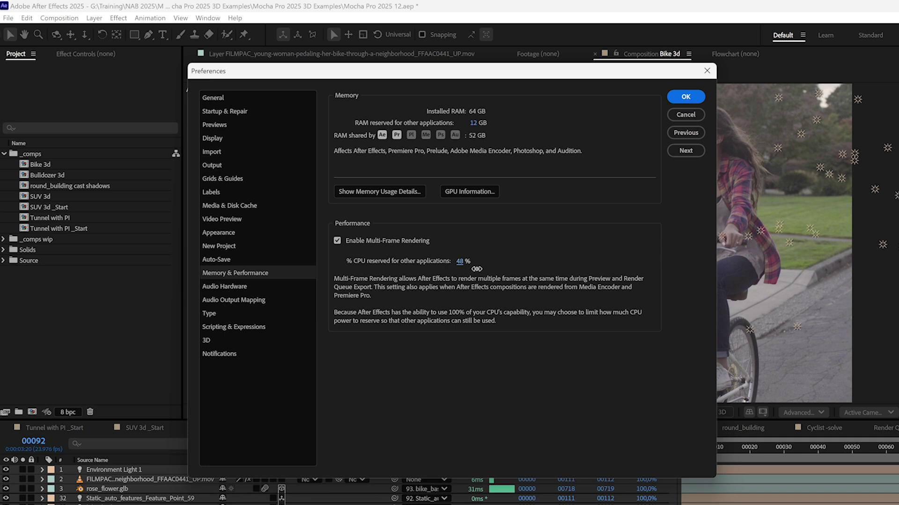
Set RAM reserved for other applications to 31 GB, then browse the Edit and Composition menus.
drag(475, 123, 491, 128)
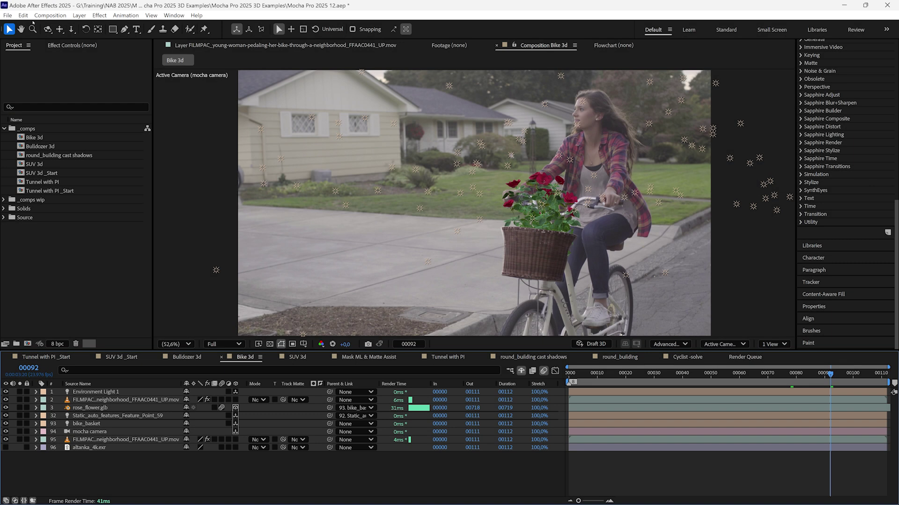
click(27, 17)
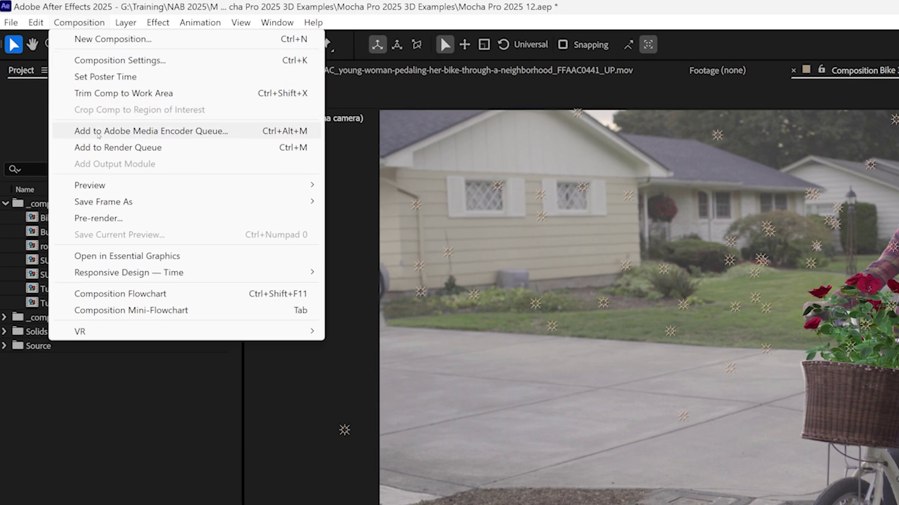
mouse_move(125, 188)
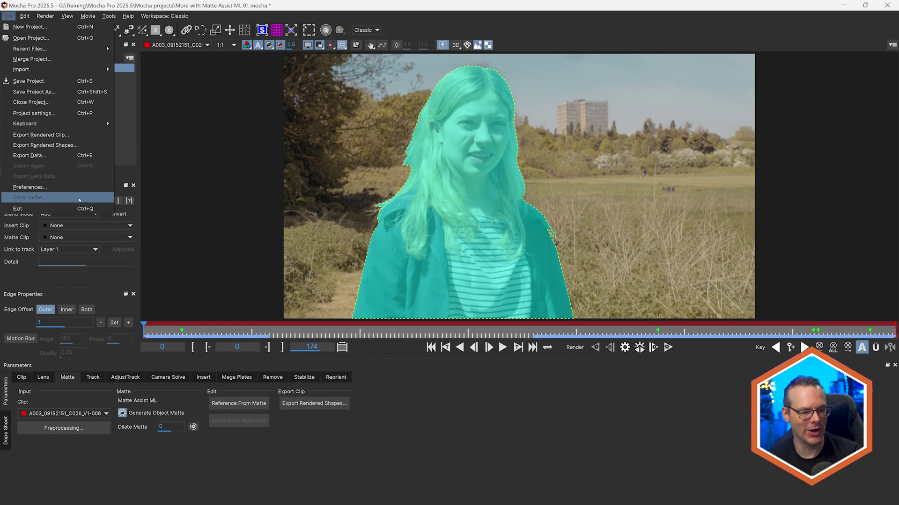
Clear the Project cache from File > Clear cache and confirm the removal.
click(80, 198)
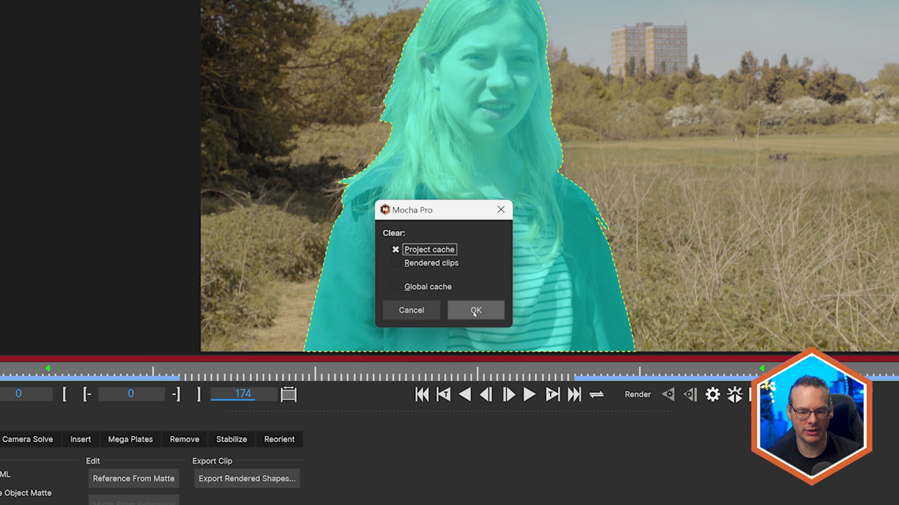
click(467, 291)
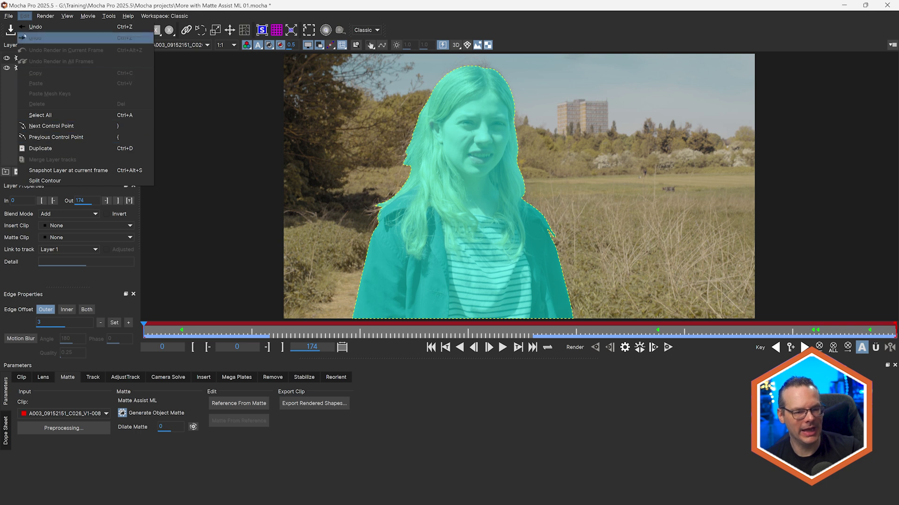
Open the System preferences and review the ML frame caching choices, keeping High Performance.
mouse_move(8, 16)
click(30, 187)
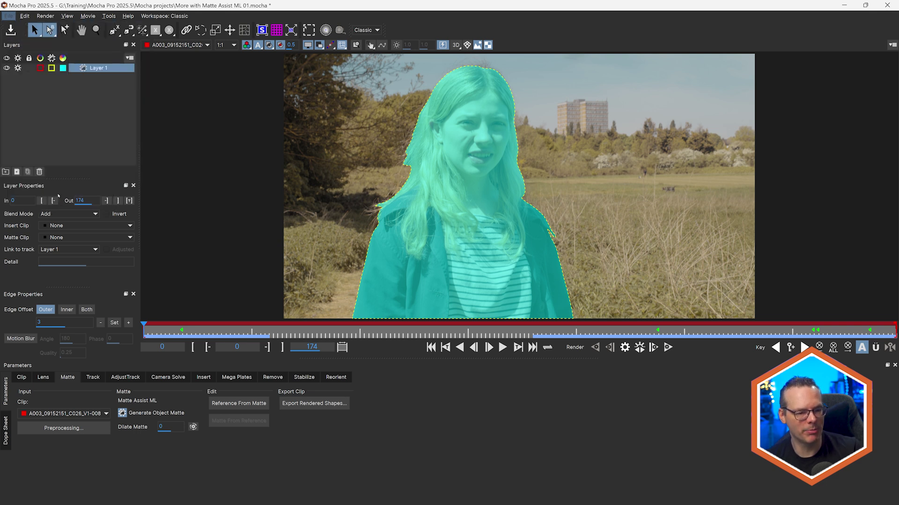
click(325, 165)
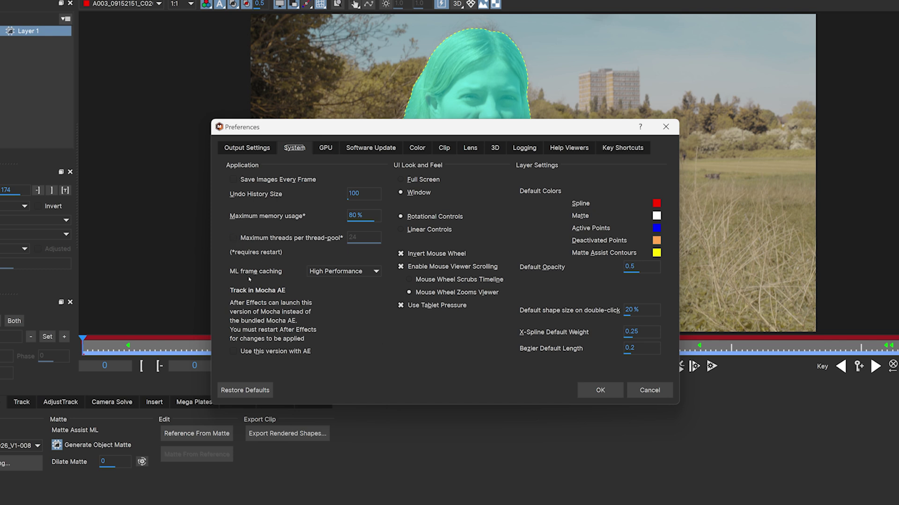
click(377, 274)
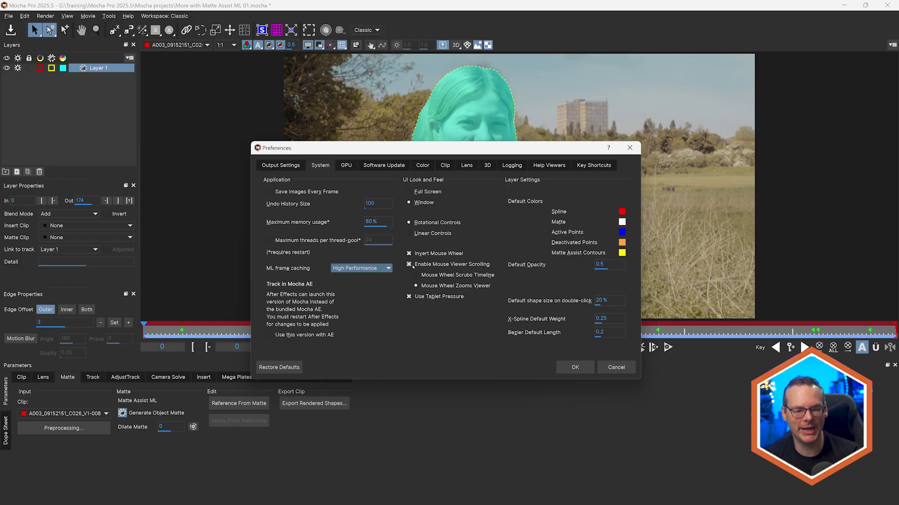
click(388, 268)
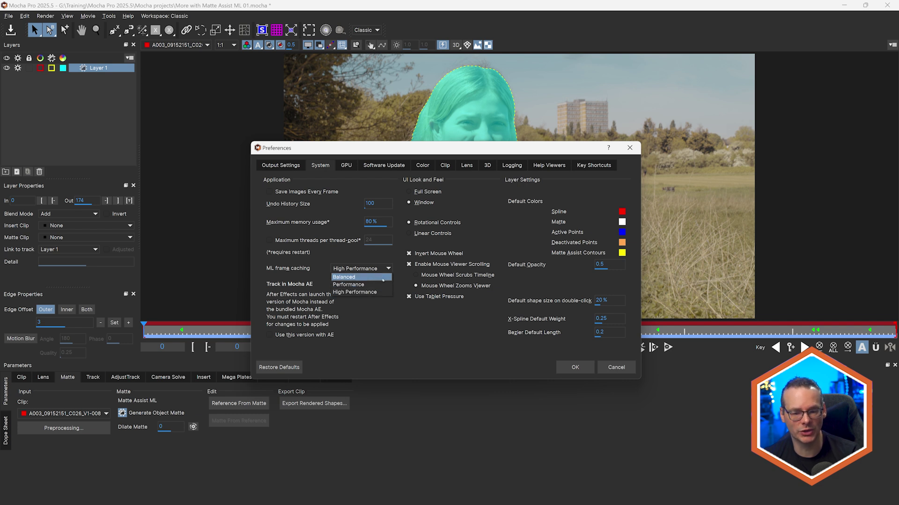
click(379, 262)
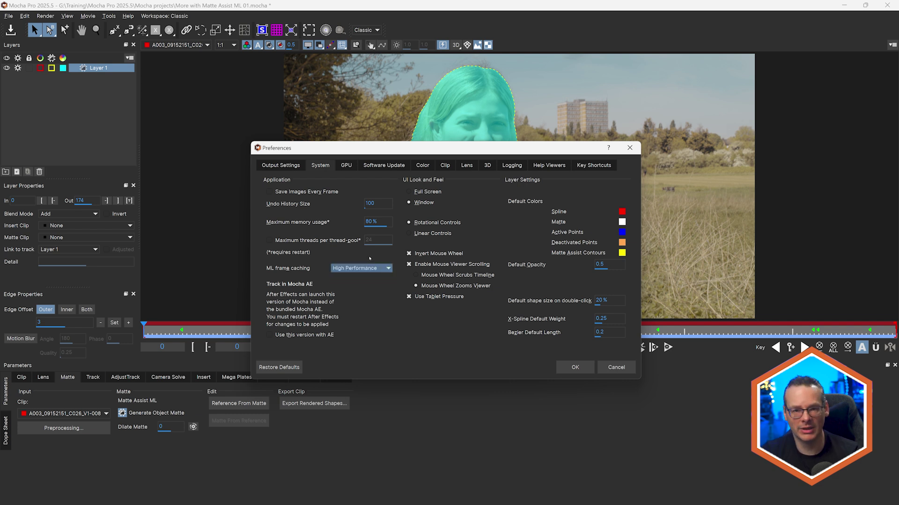